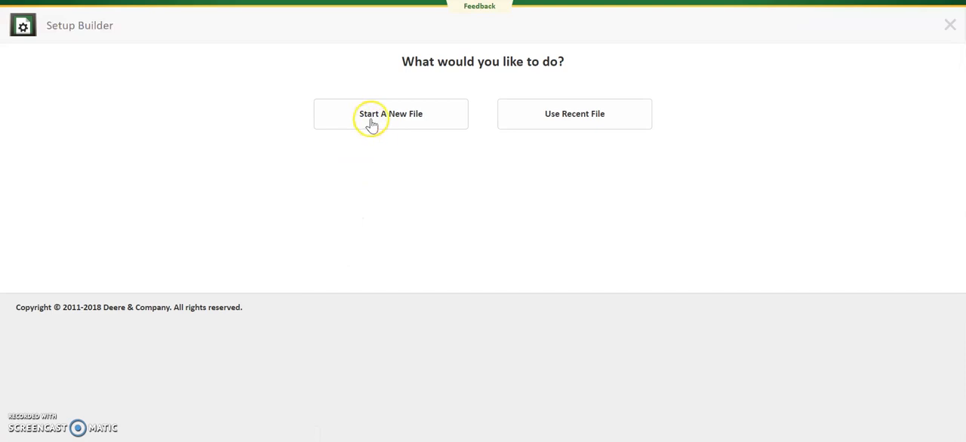
- Start a new setup file for Harvest operations with the Variety Locator included
{"action": "left_click", "coordinate": [372, 123]}
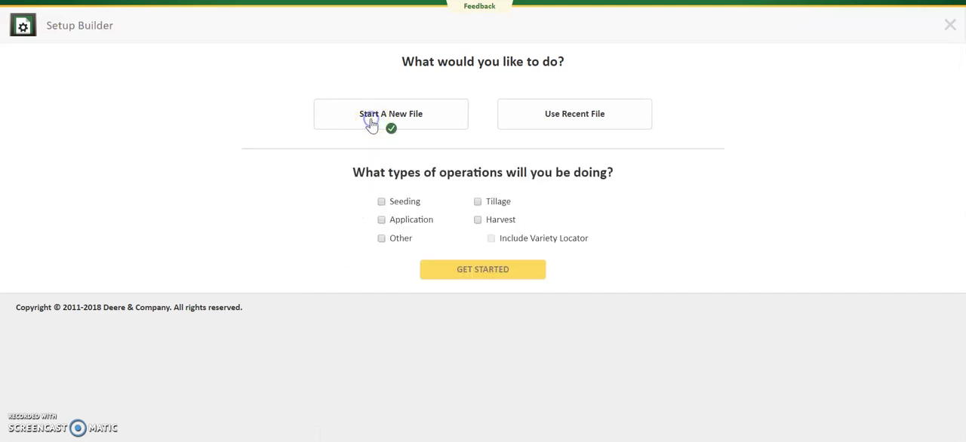
{"action": "left_click", "coordinate": [478, 220]}
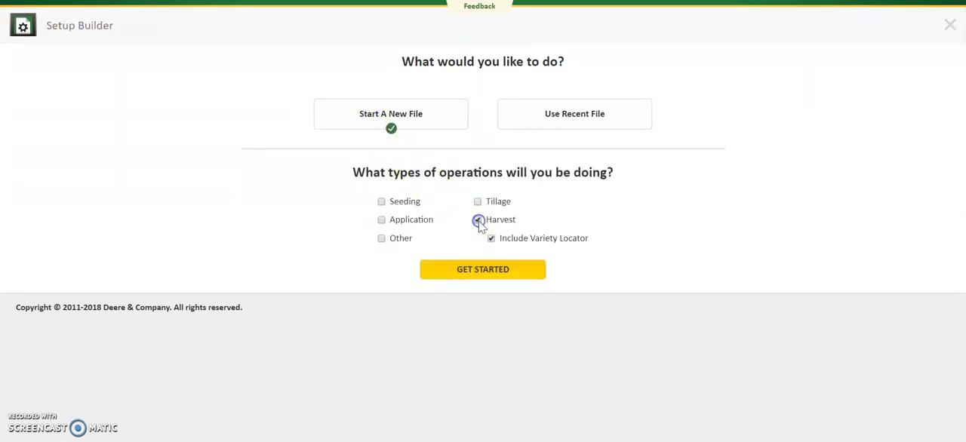
{"action": "left_click", "coordinate": [513, 272]}
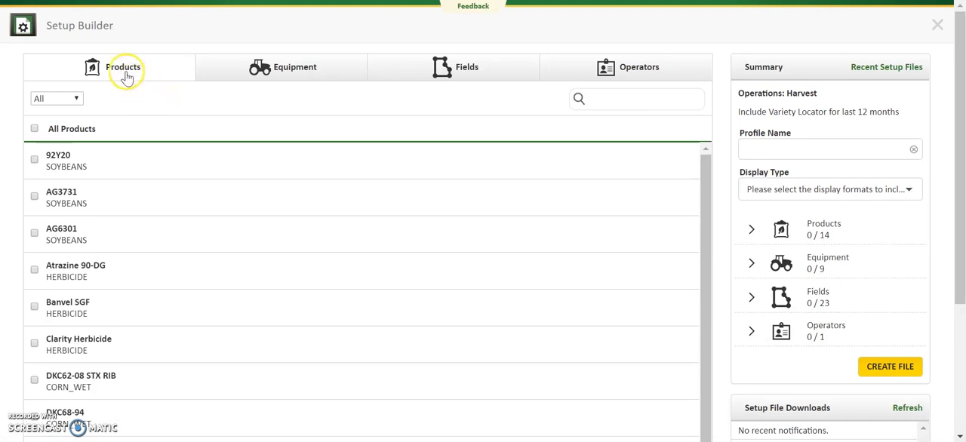
- Filter the products to Variety and include all varieties in the setup file
{"action": "left_click", "coordinate": [76, 99]}
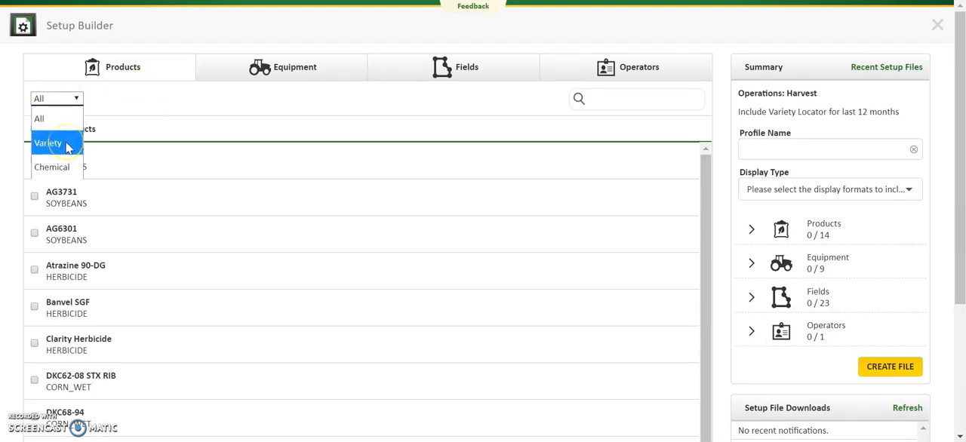
{"action": "left_click", "coordinate": [66, 148]}
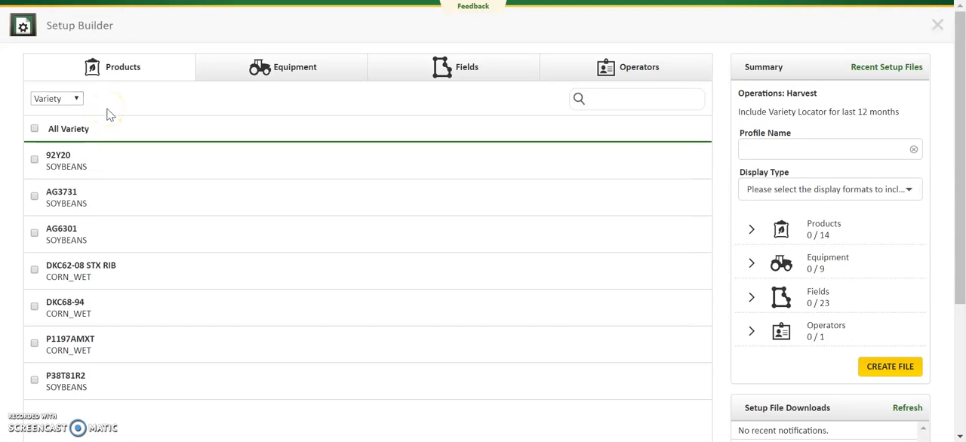
{"action": "left_click", "coordinate": [35, 129]}
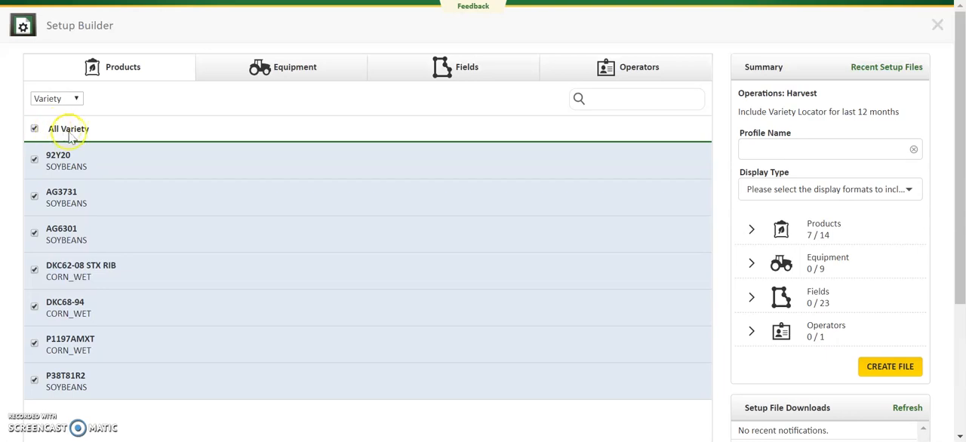
{"action": "scroll", "coordinate": [101, 227], "scroll_direction": "down", "scroll_amount": 3}
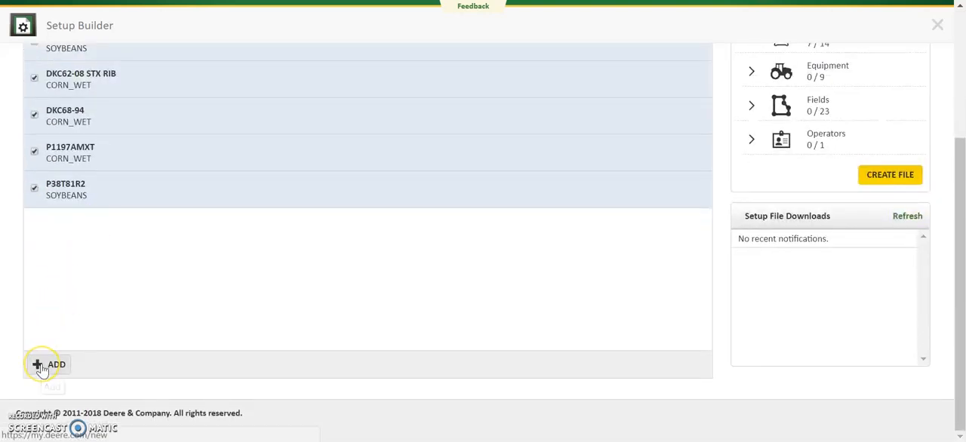
{"action": "scroll", "coordinate": [122, 315], "scroll_direction": "up", "scroll_amount": 3}
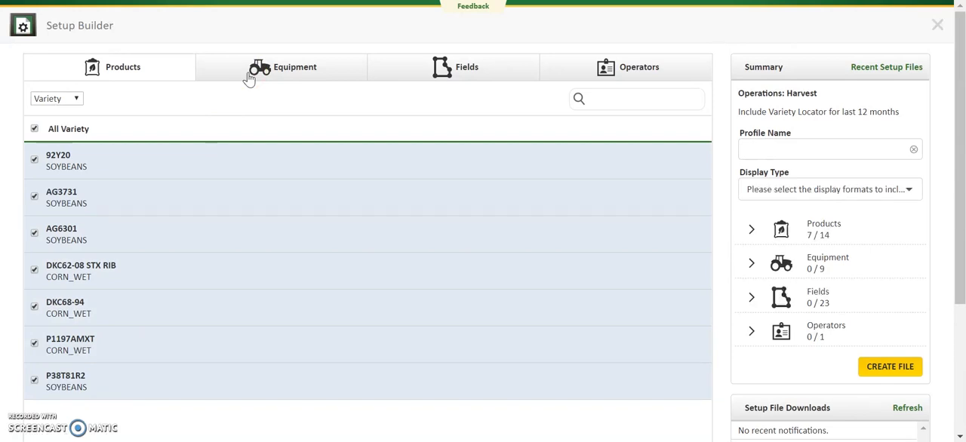
- Include the equipment 9670STS, 625F, 606C and #75468 S680 in the setup file
{"action": "left_click", "coordinate": [249, 78]}
{"action": "left_click", "coordinate": [34, 269]}
{"action": "scroll", "coordinate": [158, 305], "scroll_direction": "down", "scroll_amount": 3}
{"action": "left_click", "coordinate": [35, 218]}
{"action": "left_click", "coordinate": [37, 257]}
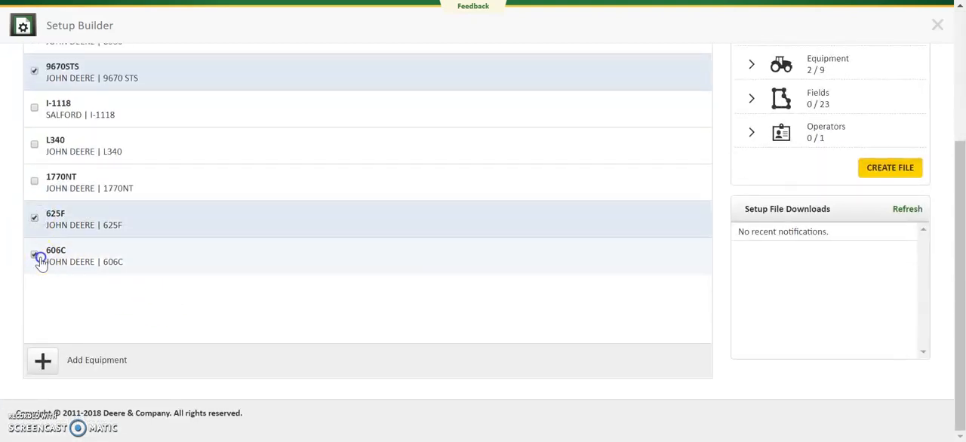
{"action": "scroll", "coordinate": [185, 265], "scroll_direction": "up", "scroll_amount": 3}
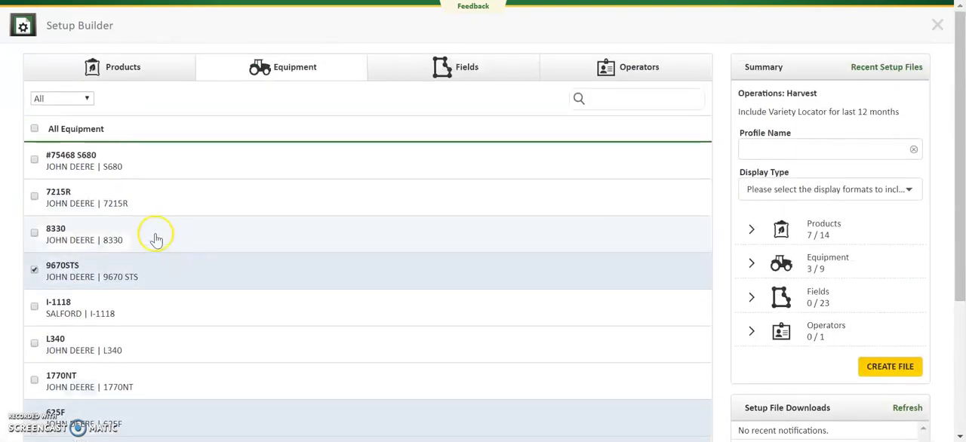
{"action": "left_click", "coordinate": [81, 173]}
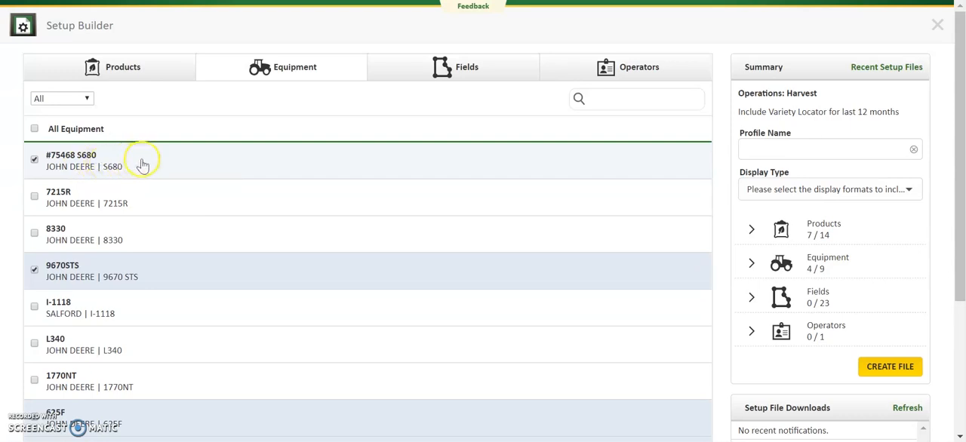
- Include all fields in the setup file and review the crop listed for each field
{"action": "left_click", "coordinate": [423, 77]}
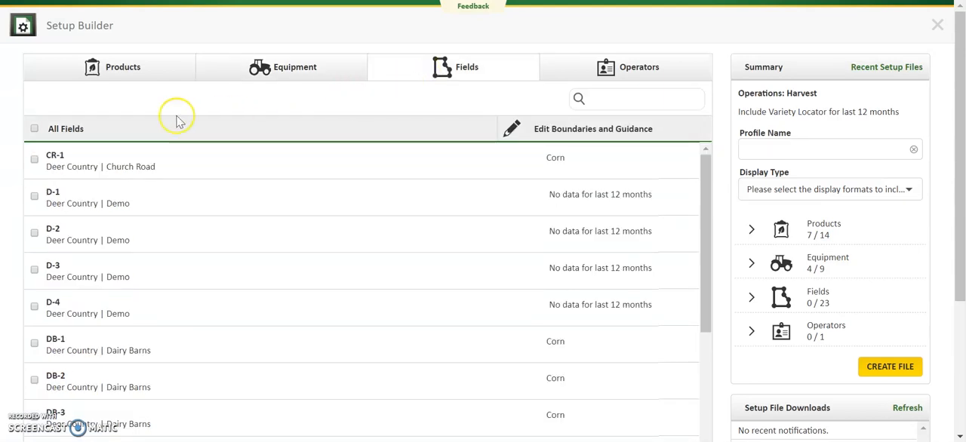
{"action": "left_click", "coordinate": [35, 129]}
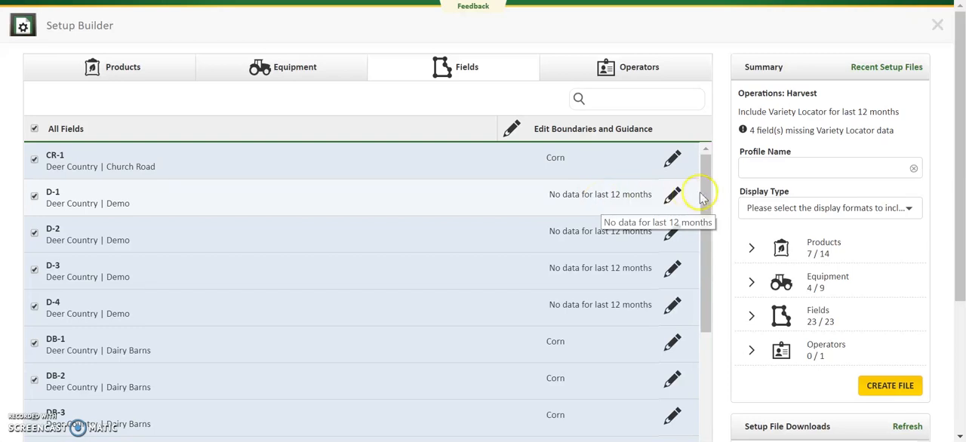
{"action": "left_click_drag", "start_coordinate": [702, 192], "coordinate": [703, 292]}
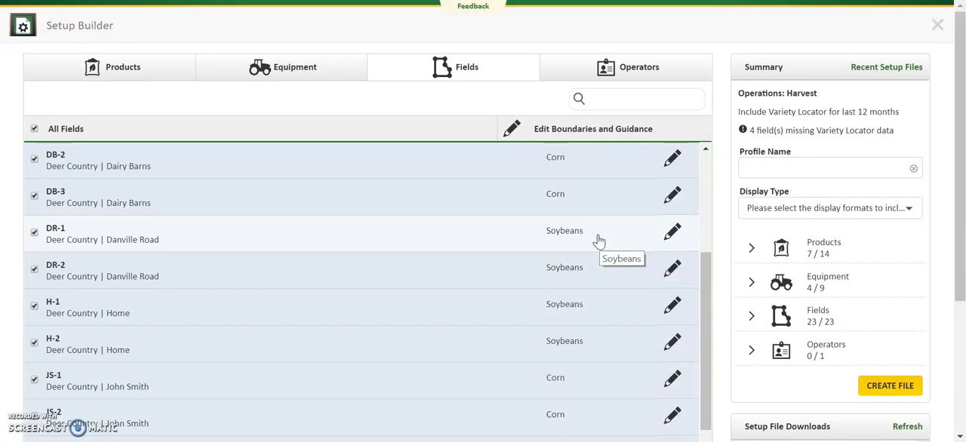
{"action": "left_click", "coordinate": [593, 234]}
- Exclude both boundaries and guidance lines for all fields and save the change
{"action": "left_click", "coordinate": [513, 131]}
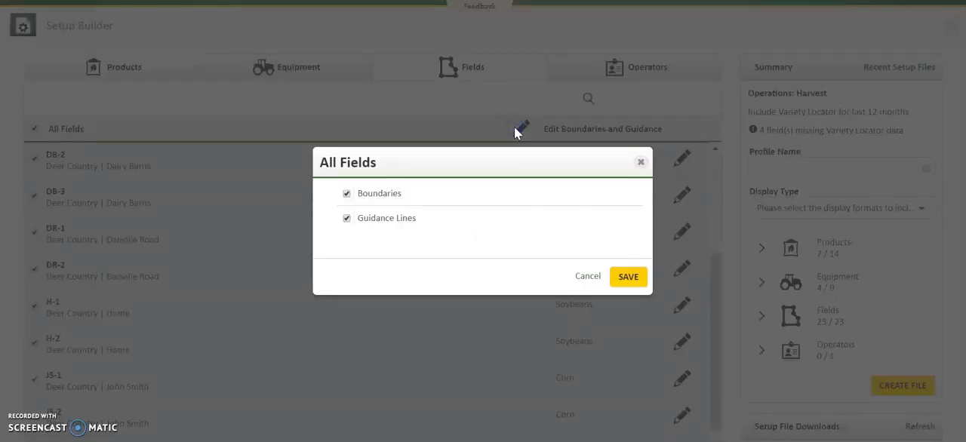
{"action": "left_click", "coordinate": [346, 196]}
{"action": "left_click", "coordinate": [347, 219]}
{"action": "left_click", "coordinate": [625, 279]}
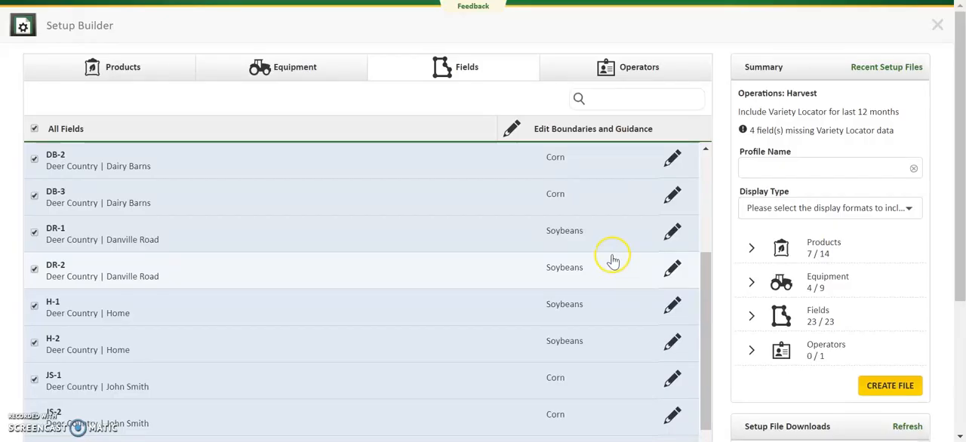
- Include all operators and name the profile "2018 Harvest Setup"
{"action": "left_click", "coordinate": [616, 72]}
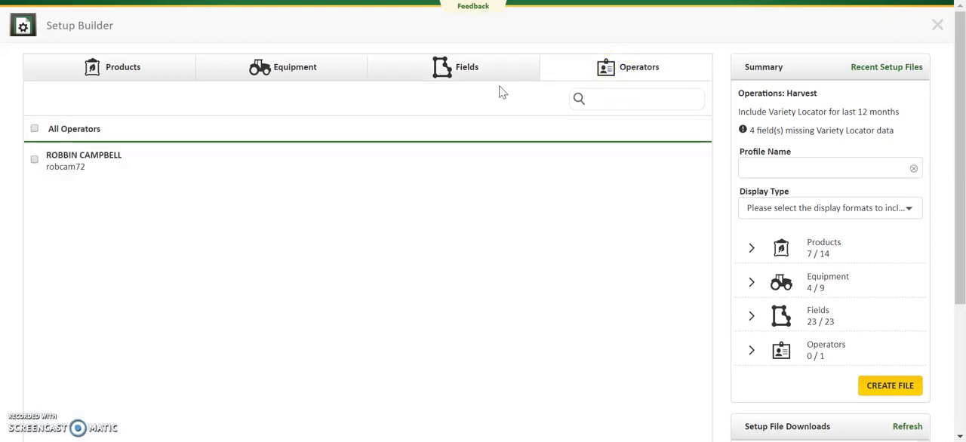
{"action": "left_click", "coordinate": [34, 130]}
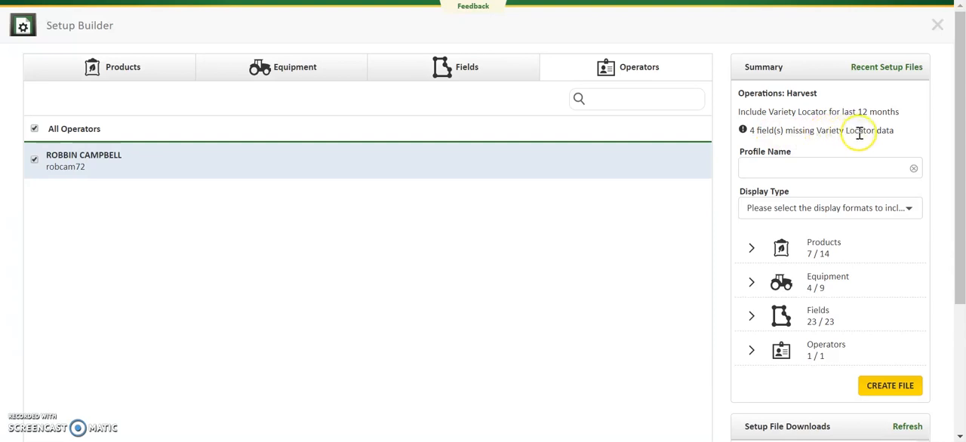
{"action": "left_click", "coordinate": [819, 165]}
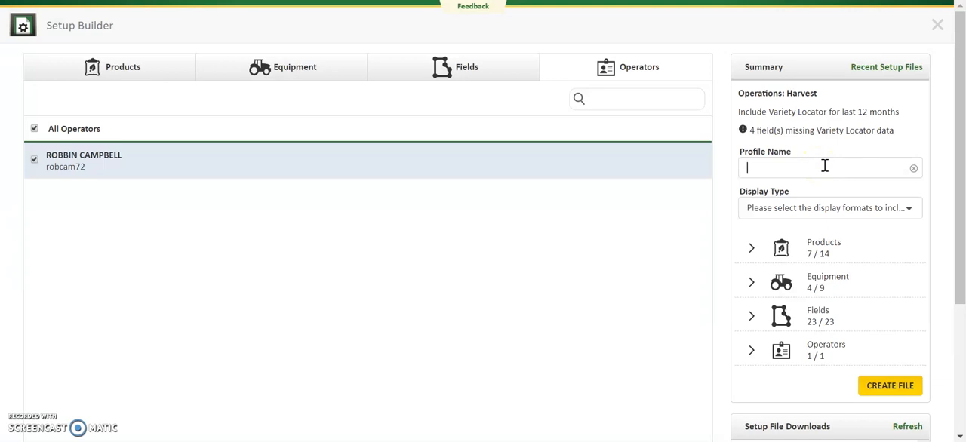
{"action": "type", "text": "2018 Harvest Setup"}
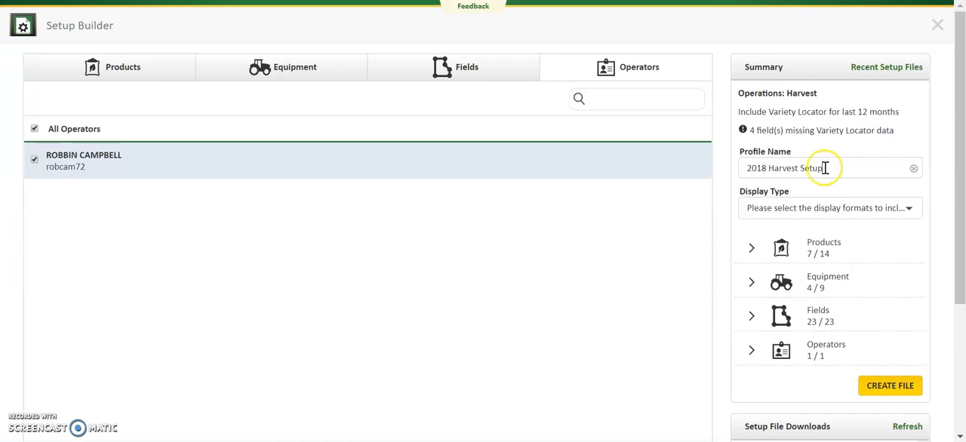
- Choose the GreenStar 3 2630 / Generation 4 CommandCenter and GreenStar 2 2600 display formats, create the setup file, and close Setup Builder
{"action": "left_click", "coordinate": [838, 215]}
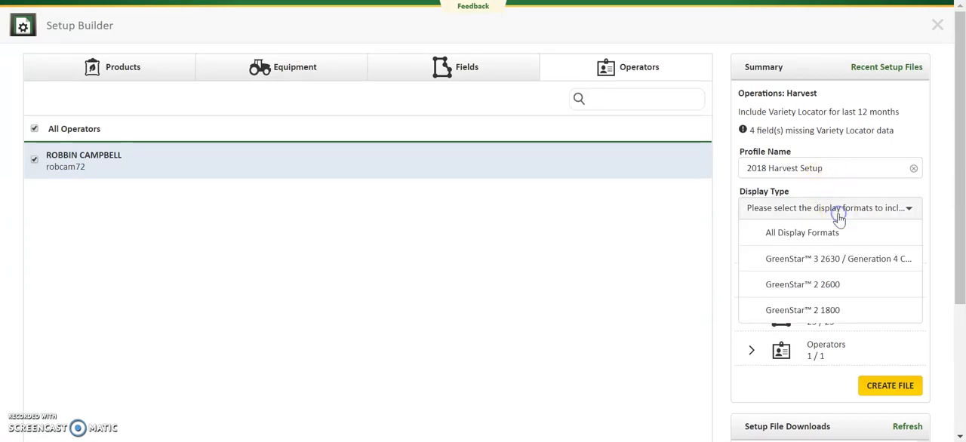
{"action": "left_click", "coordinate": [838, 259]}
{"action": "left_click", "coordinate": [833, 285]}
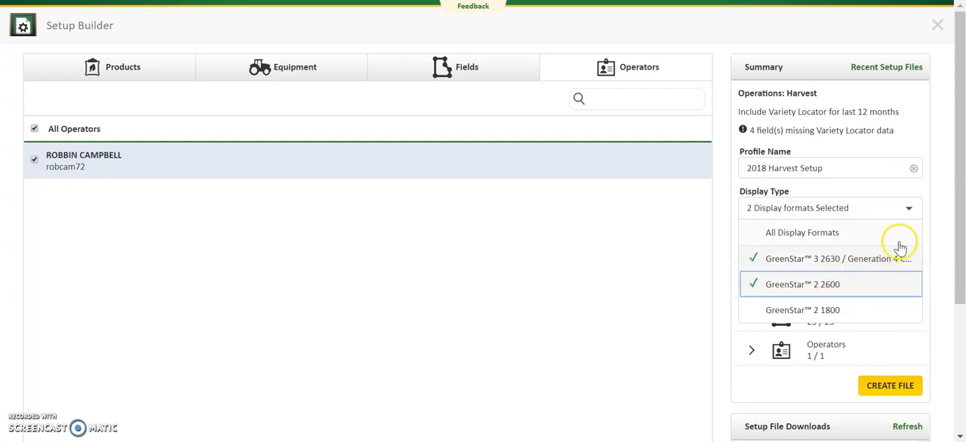
{"action": "left_click", "coordinate": [934, 215]}
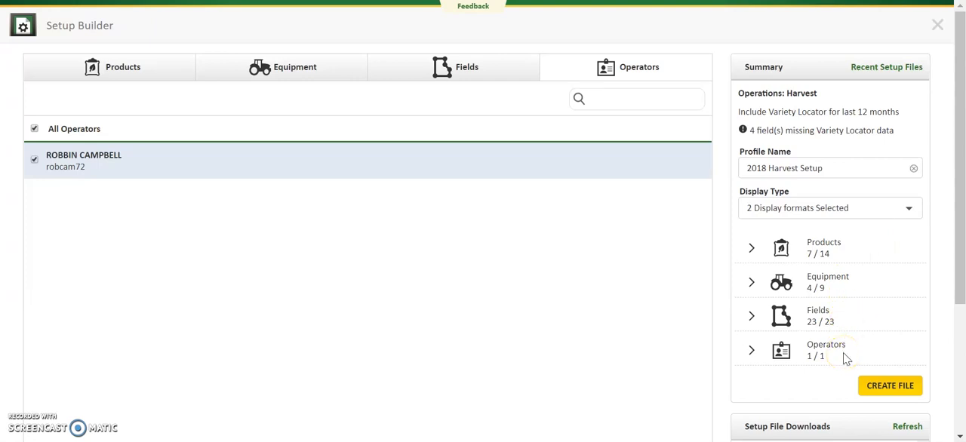
{"action": "left_click", "coordinate": [879, 387]}
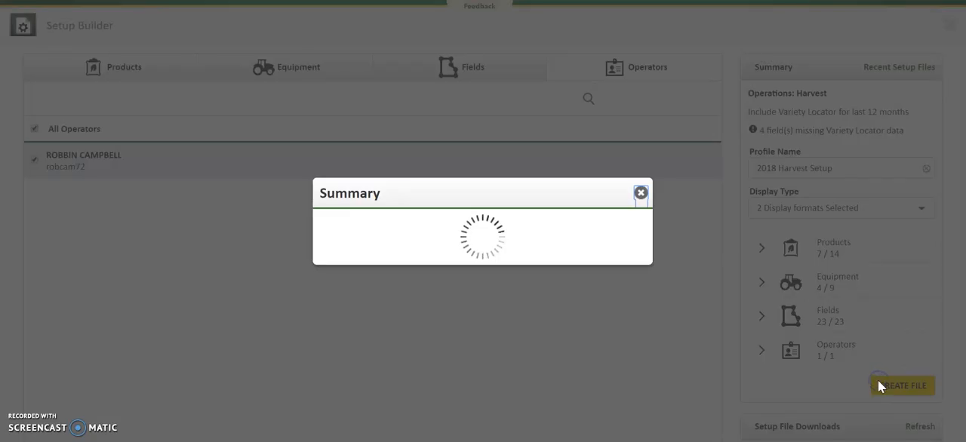
{"action": "left_click", "coordinate": [632, 290]}
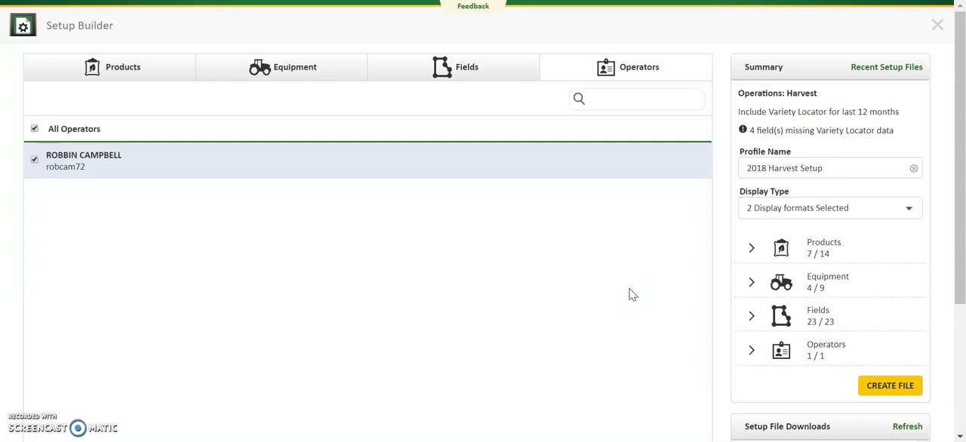
{"action": "left_click", "coordinate": [938, 27]}
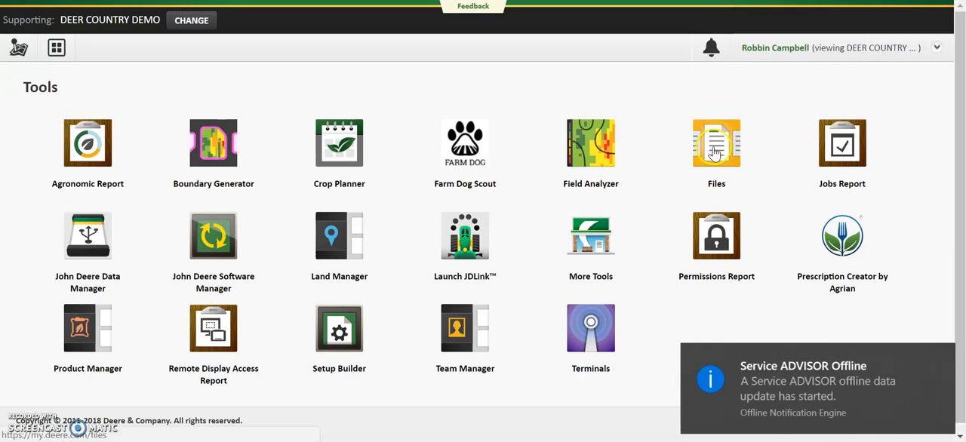
- In Files, download the newest 2018_Harvest_Setup.zip for the John Deere 2630 to John Deere Data Manager
{"action": "left_click", "coordinate": [715, 153]}
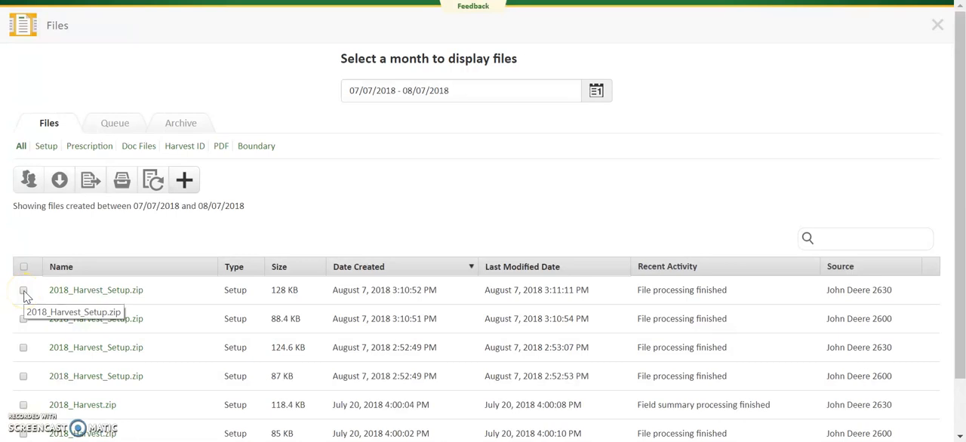
{"action": "left_click", "coordinate": [23, 291]}
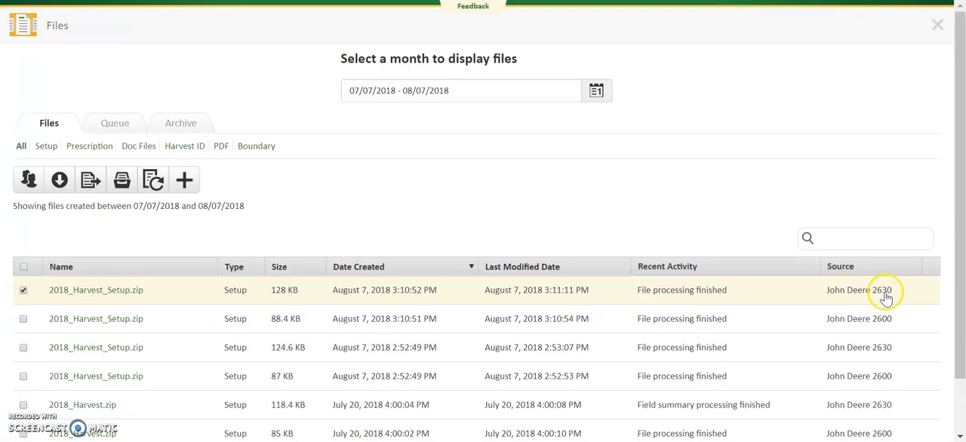
{"action": "left_click", "coordinate": [59, 183]}
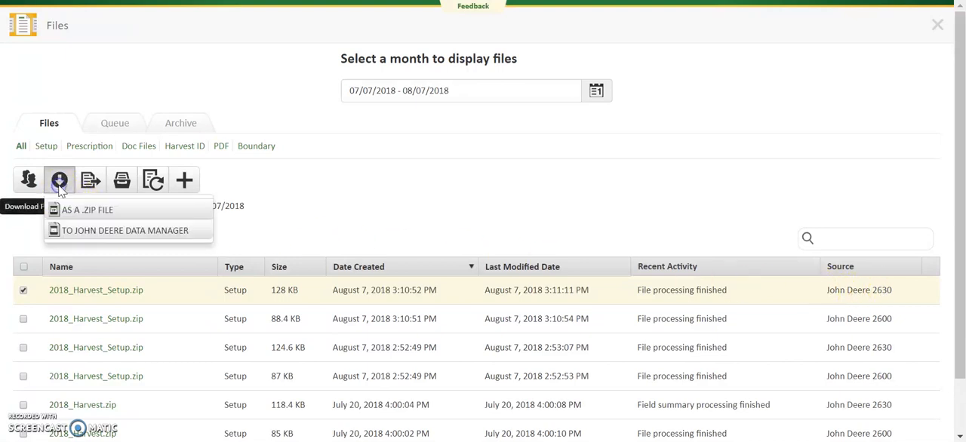
{"action": "left_click", "coordinate": [84, 235]}
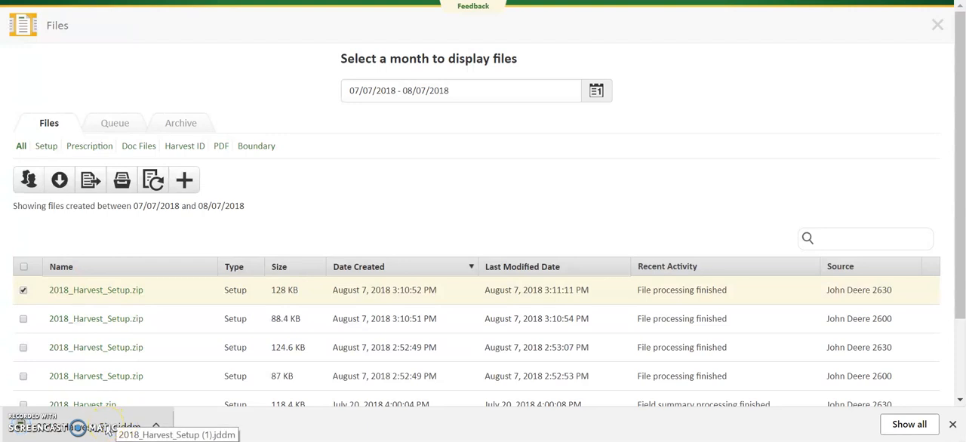
- Open the downloaded file in John Deere Data Manager, transfer it to H:\ (Data), and close the program
{"action": "left_click", "coordinate": [107, 430]}
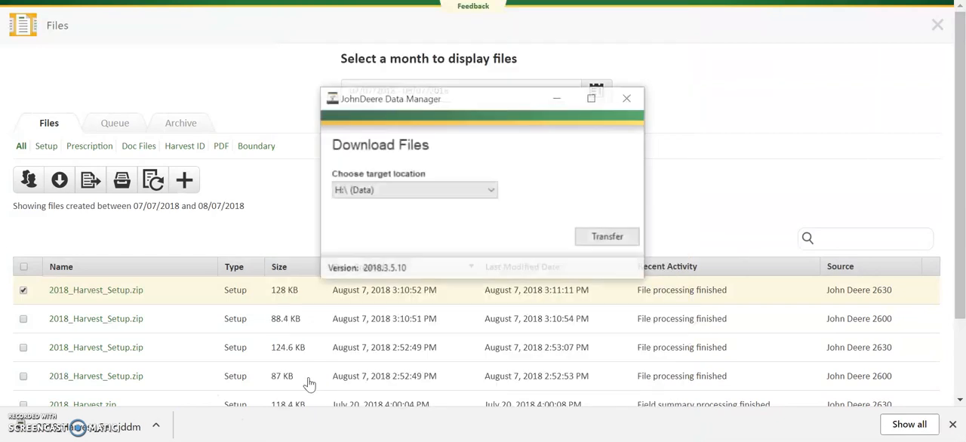
{"action": "left_click", "coordinate": [443, 191]}
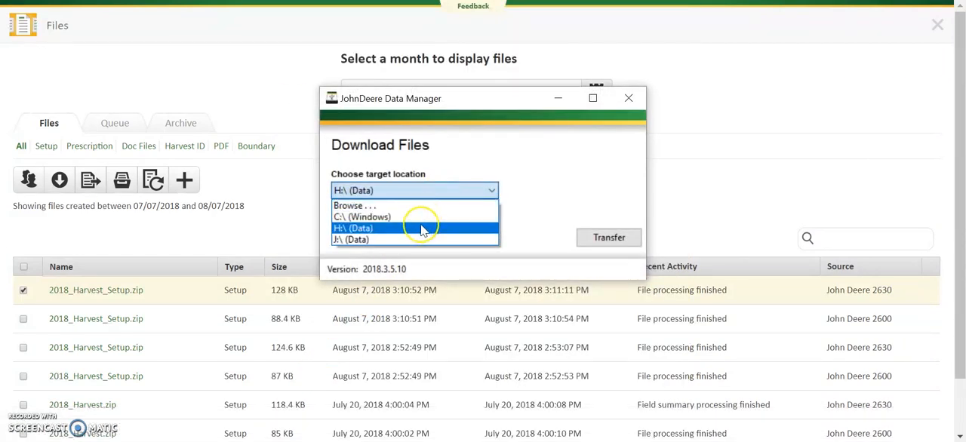
{"action": "left_click", "coordinate": [423, 229]}
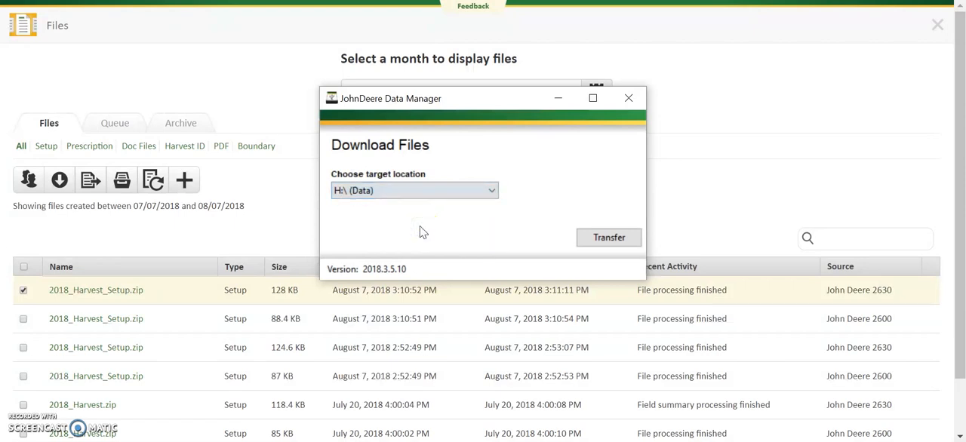
{"action": "left_click", "coordinate": [581, 236]}
{"action": "left_click", "coordinate": [628, 99]}
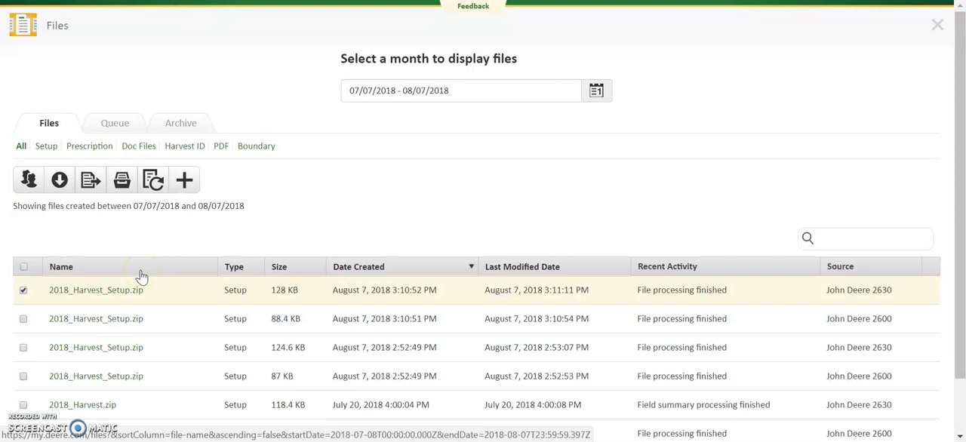
{"action": "left_click", "coordinate": [91, 185]}
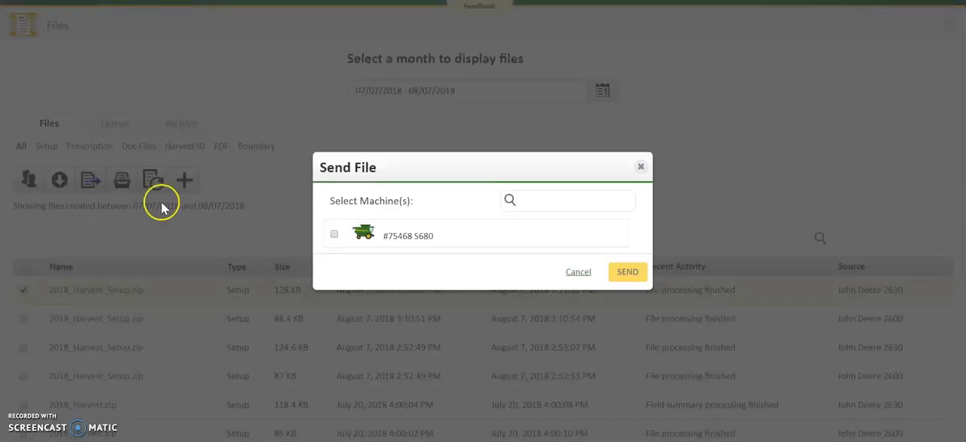
{"action": "left_click", "coordinate": [335, 236]}
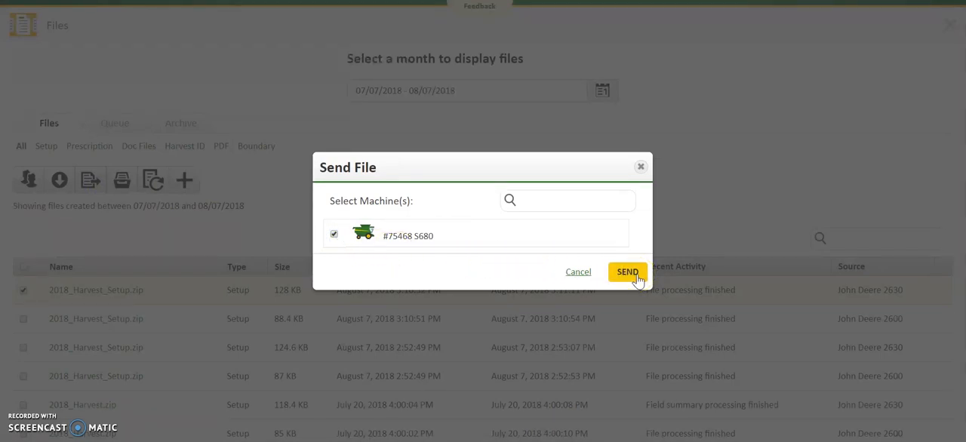
{"action": "left_click", "coordinate": [641, 167]}
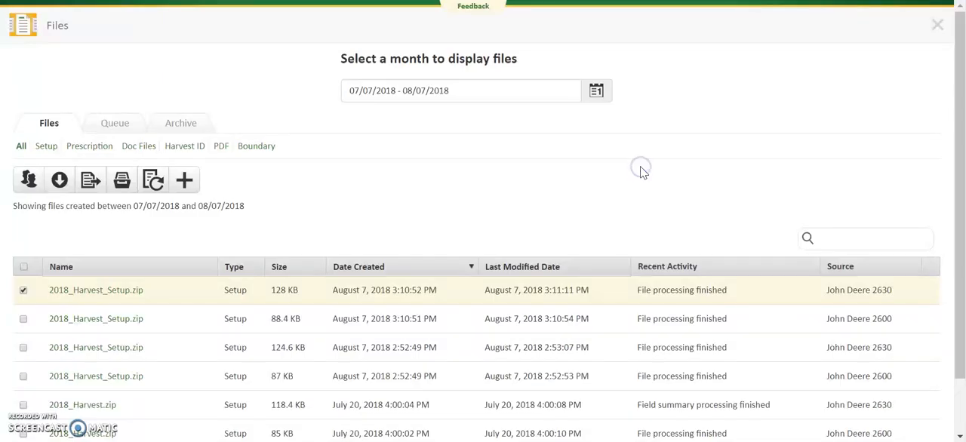